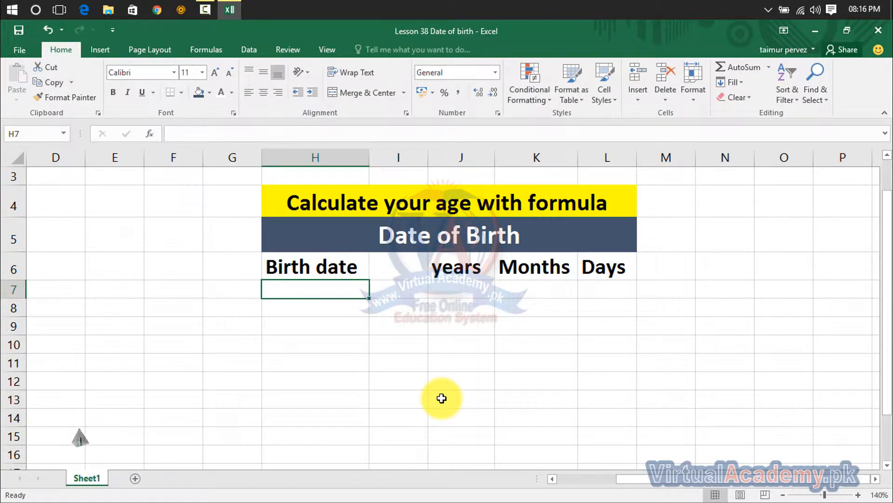
# - Enter the first birth date in cell H7 in day-month-year form, separated by hyphens
pyautogui.write('01')
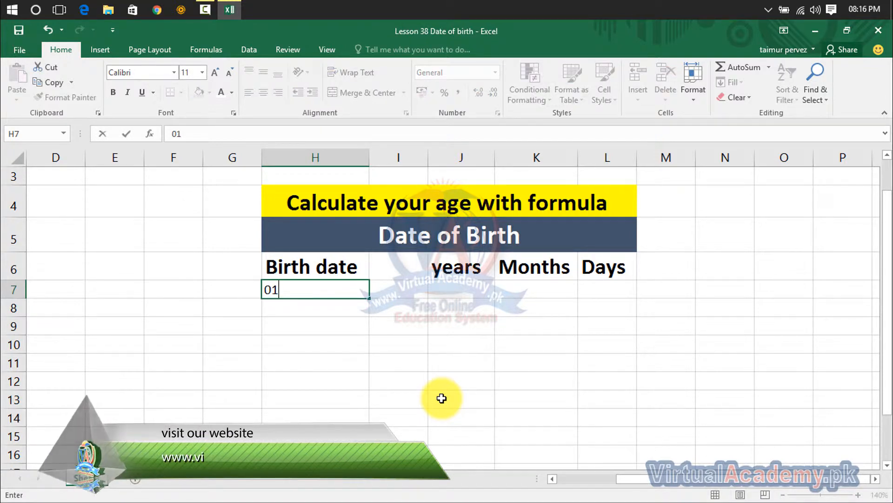
pyautogui.write('-')
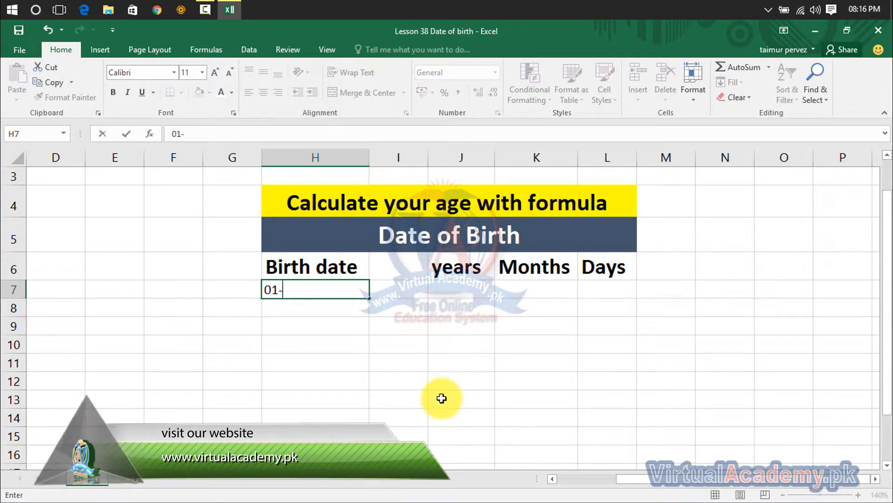
pyautogui.write('01')
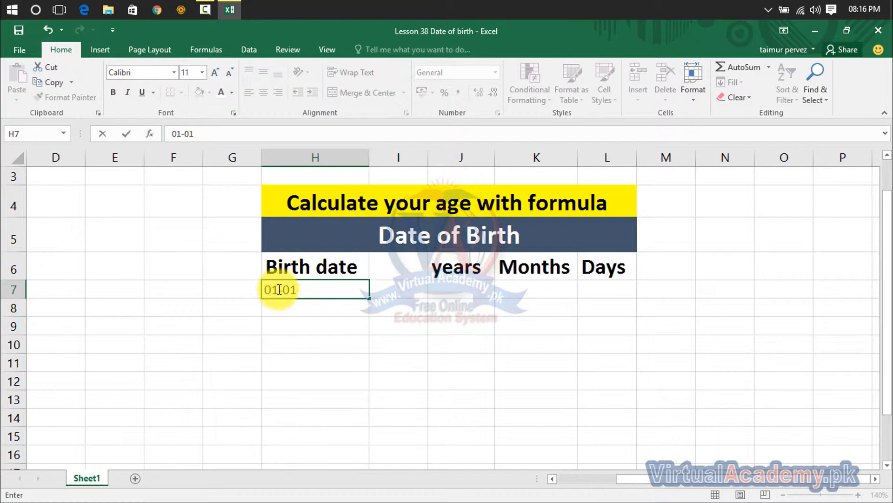
pyautogui.write('-')
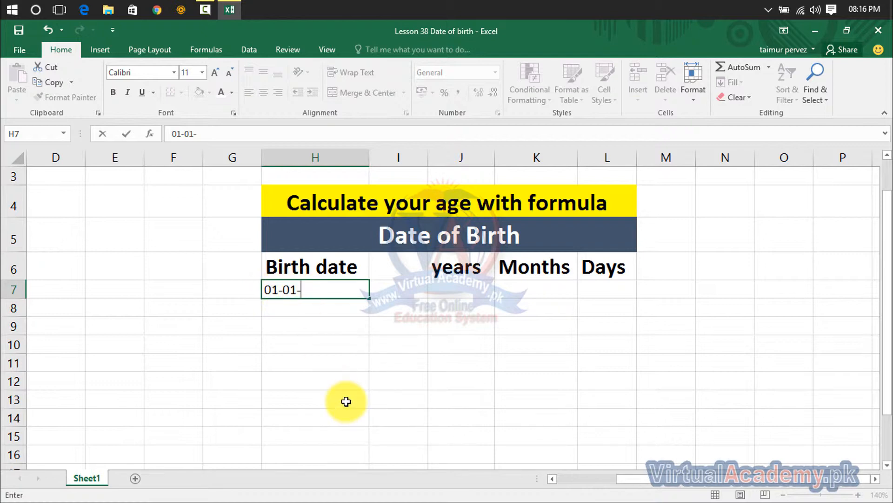
pyautogui.write('1975')
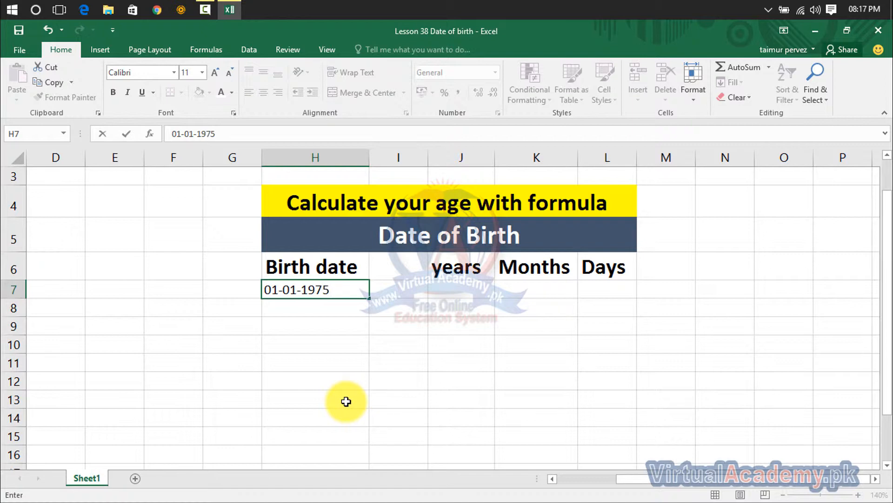
pyautogui.click(323, 328)
# - Format the birth date in cell H7 as Long Date
pyautogui.click(307, 289)
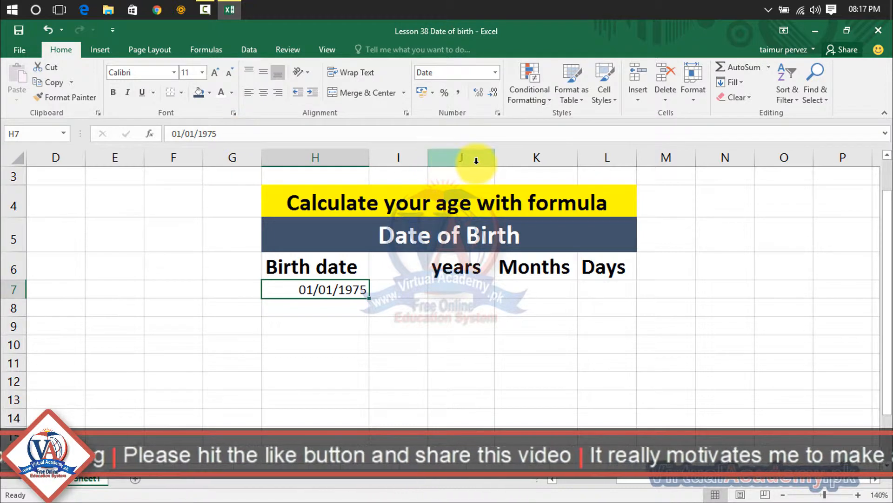
pyautogui.click(495, 73)
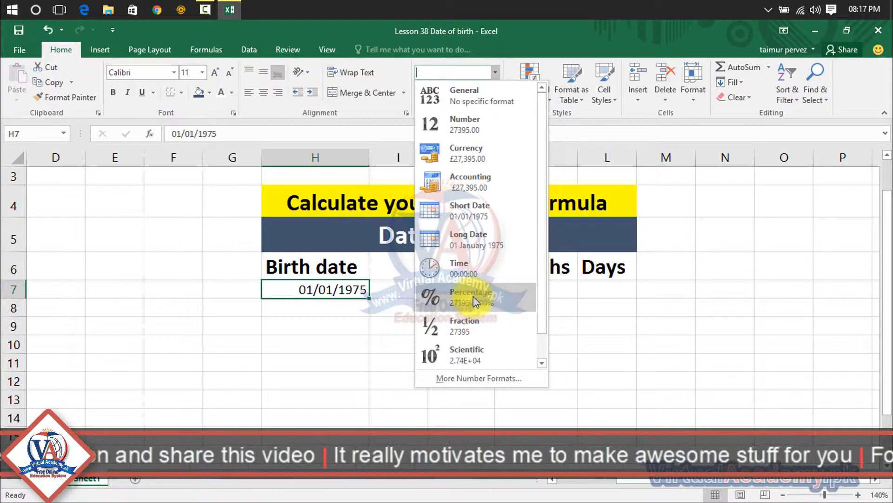
pyautogui.click(464, 236)
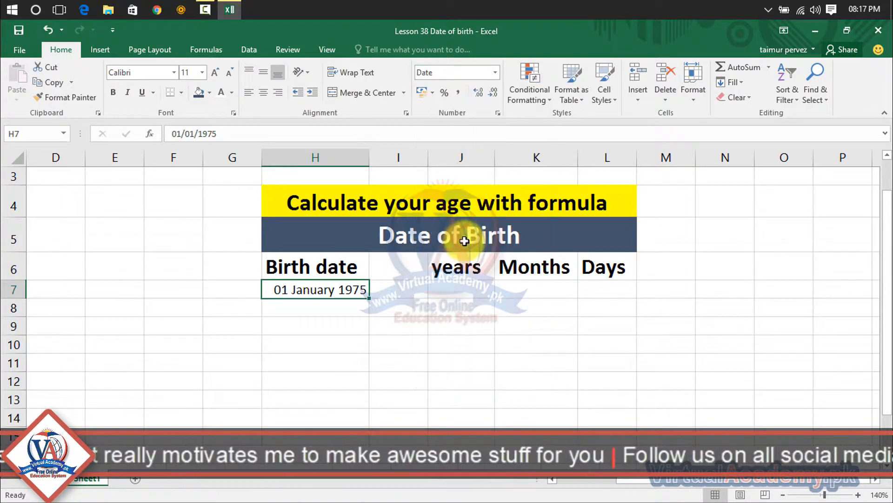
# - Enter the second birth date in cell H8 in day-month-year form
pyautogui.click(329, 310)
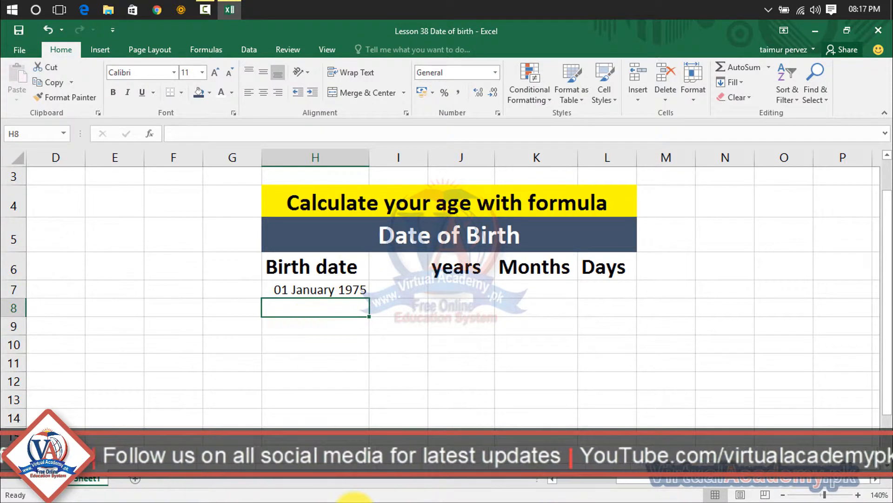
pyautogui.write('02')
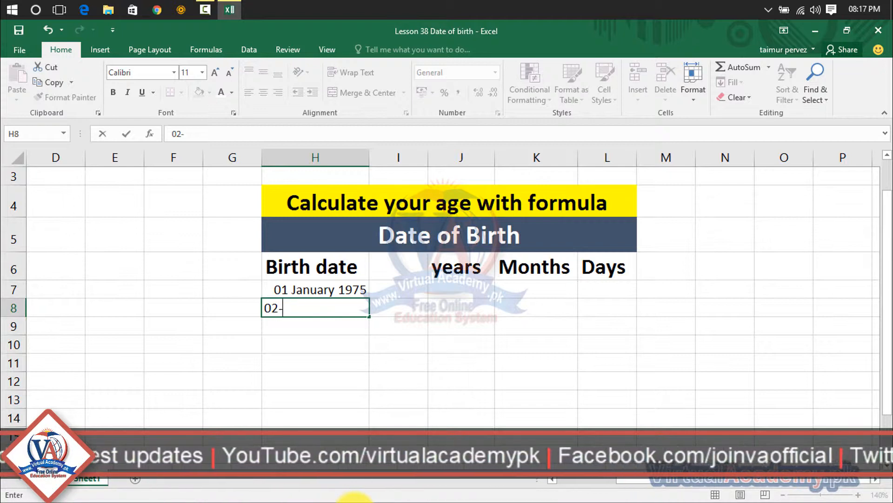
pyautogui.write('-05')
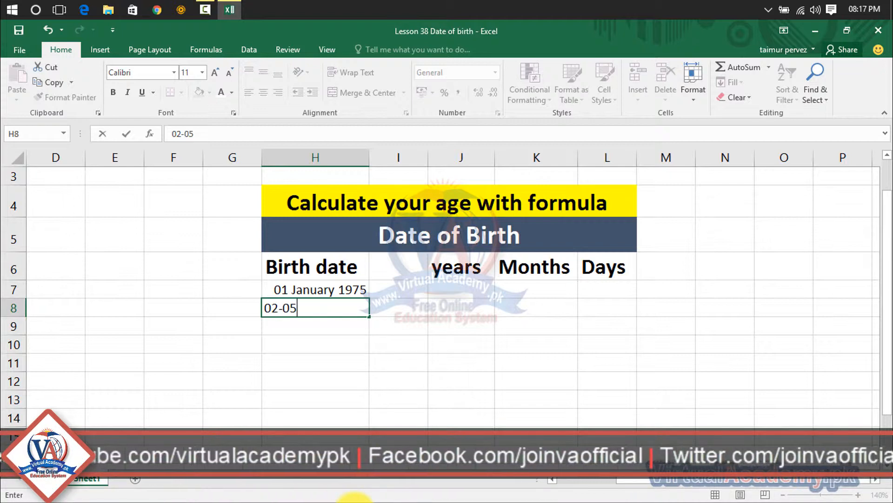
pyautogui.write('-1988')
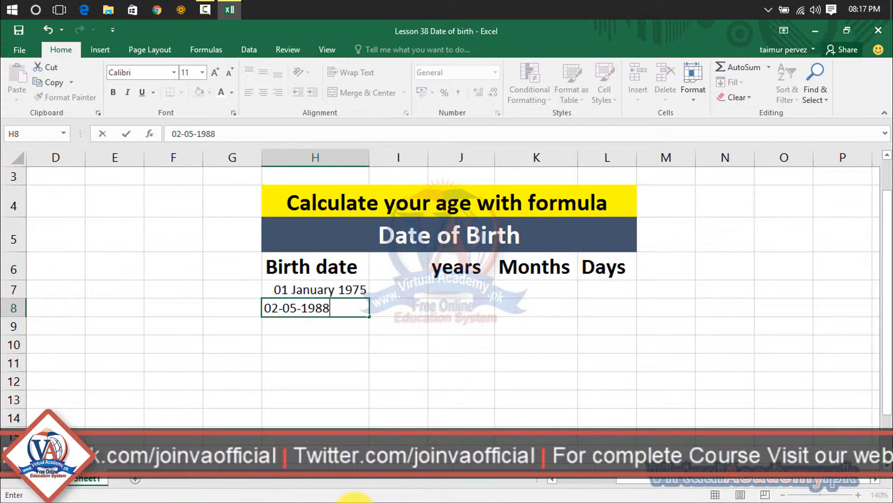
pyautogui.press('Return')
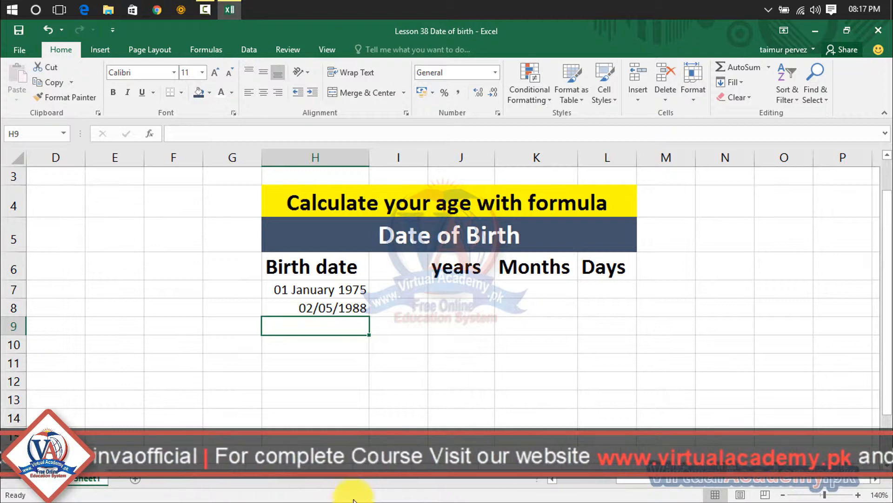
# - Apply the Long Date format to the range H7:H13 of the Birth date column
pyautogui.click(329, 294)
pyautogui.moveTo(329, 293); pyautogui.dragTo(319, 401)
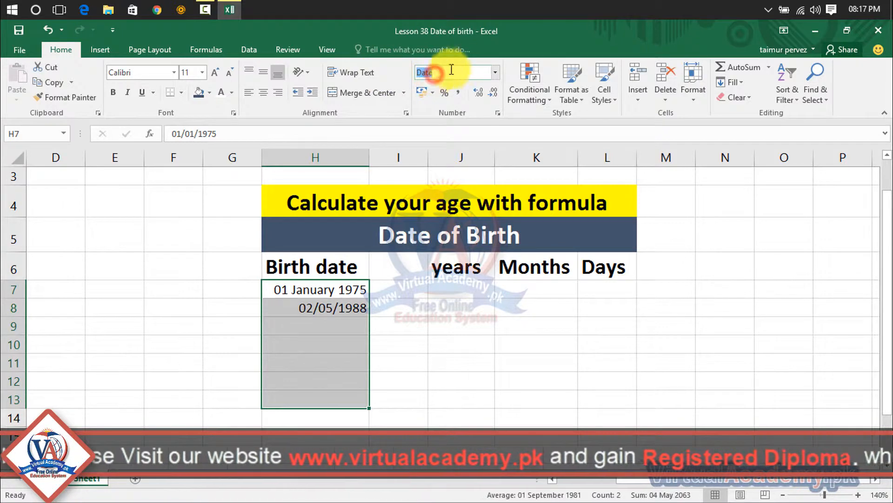
pyautogui.click(495, 72)
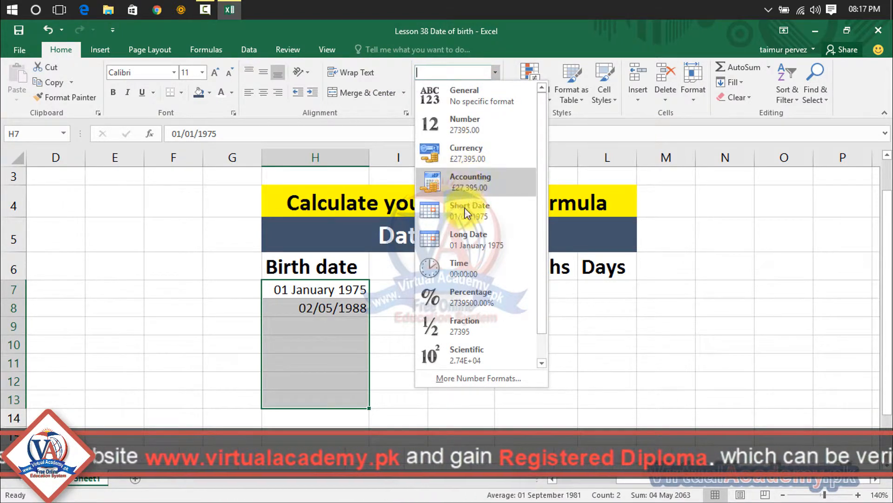
pyautogui.click(459, 237)
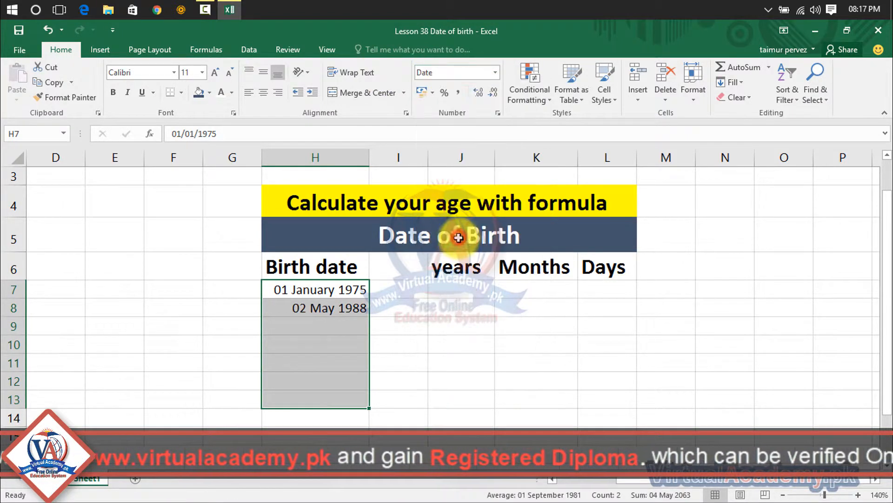
# - Enter the third birth date in cell H9 in day-month-year form
pyautogui.click(326, 325)
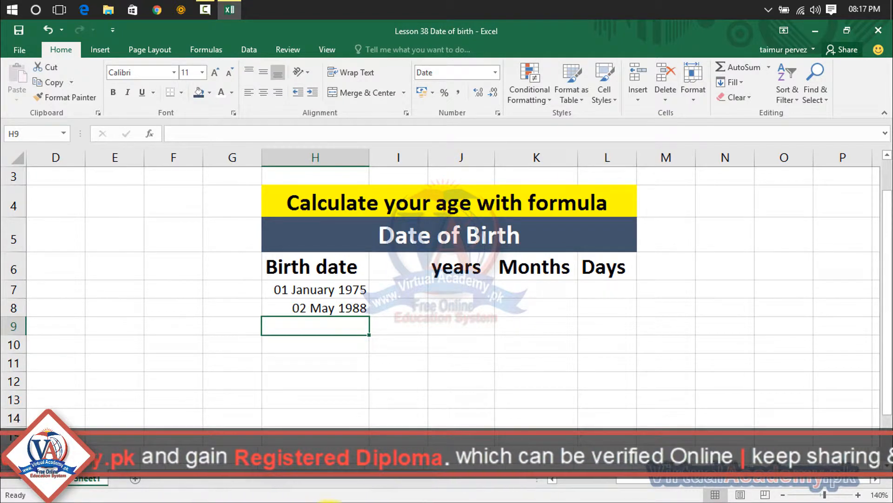
pyautogui.write('5')
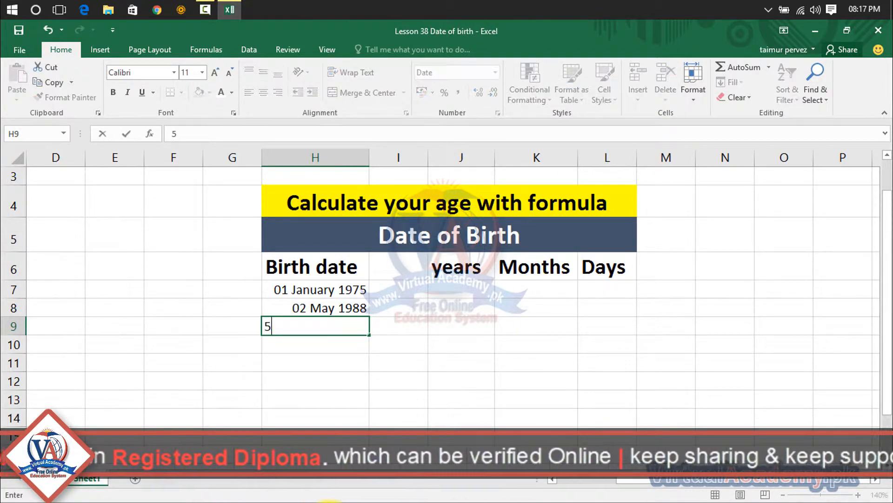
pyautogui.write('-')
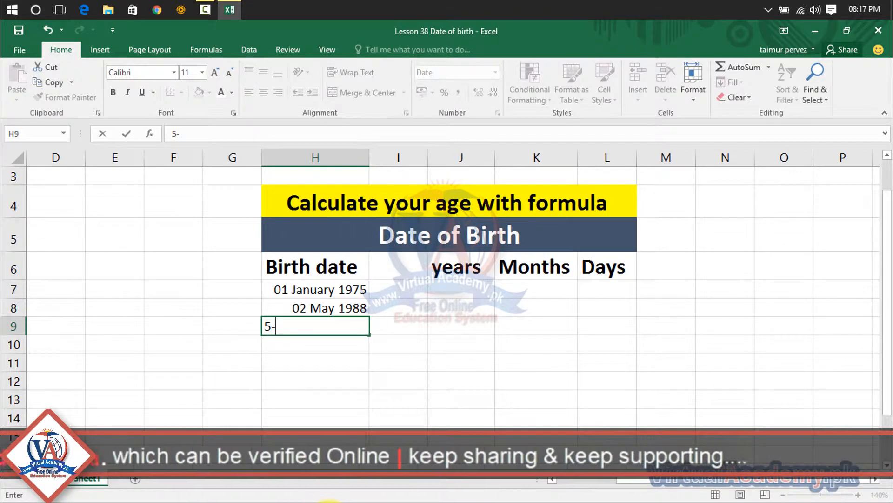
pyautogui.write('03')
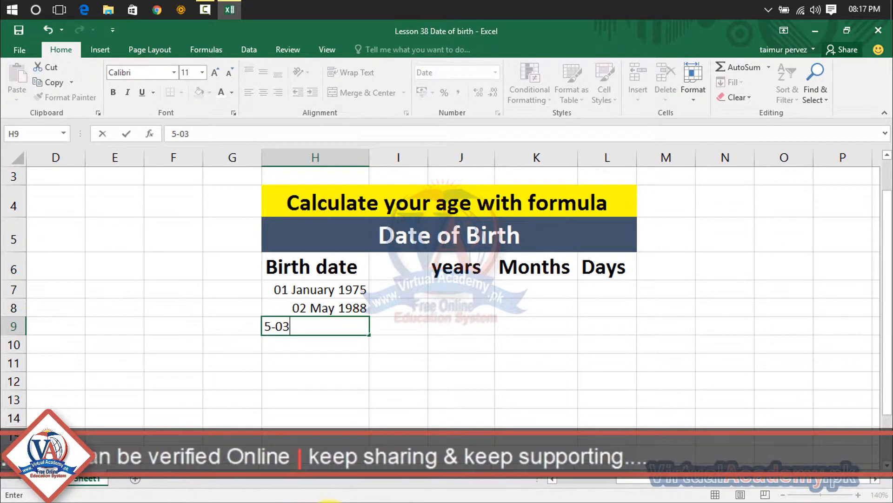
pyautogui.write('-')
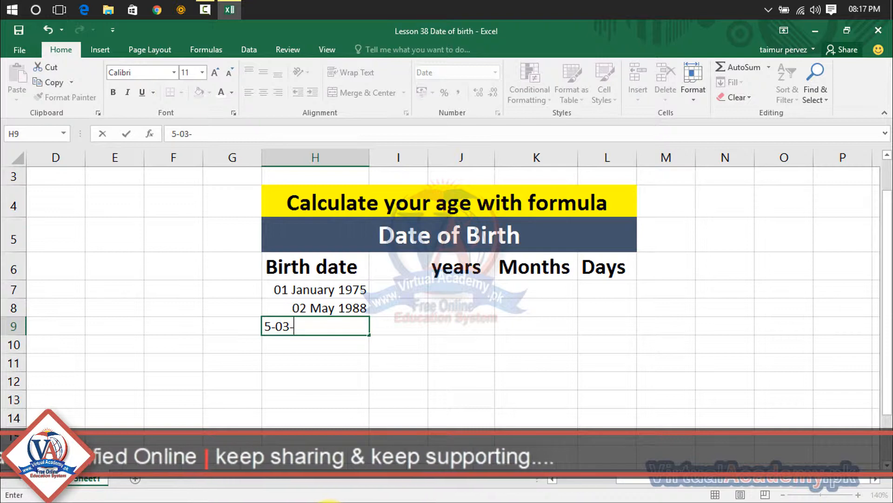
pyautogui.write('1990')
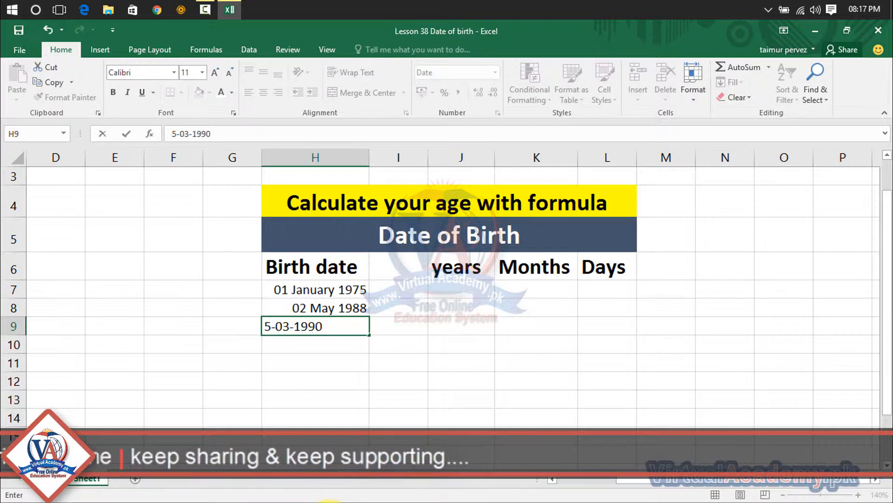
pyautogui.press('Return')
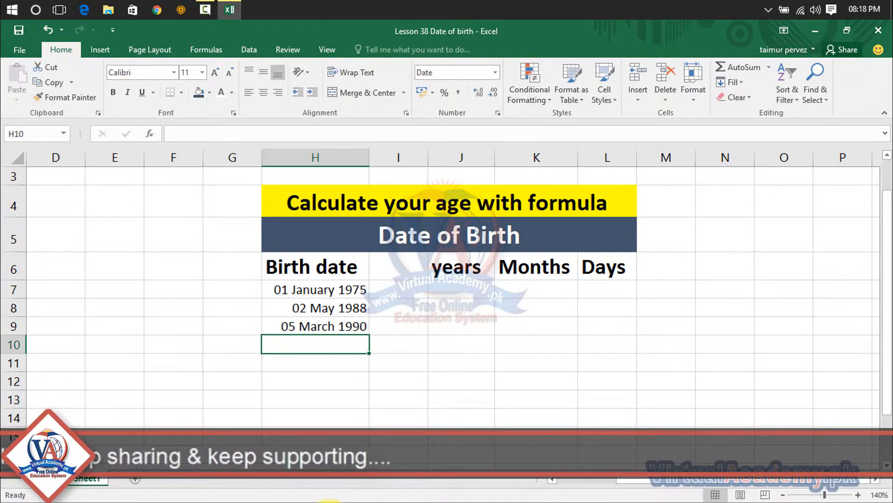
# - Enter the fourth birth date in cell H10 in day-month-year form
pyautogui.write('20')
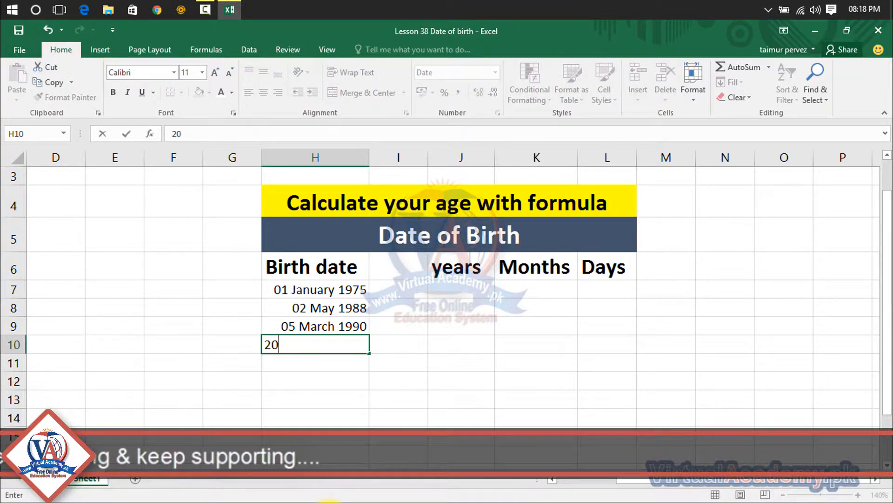
pyautogui.write('-')
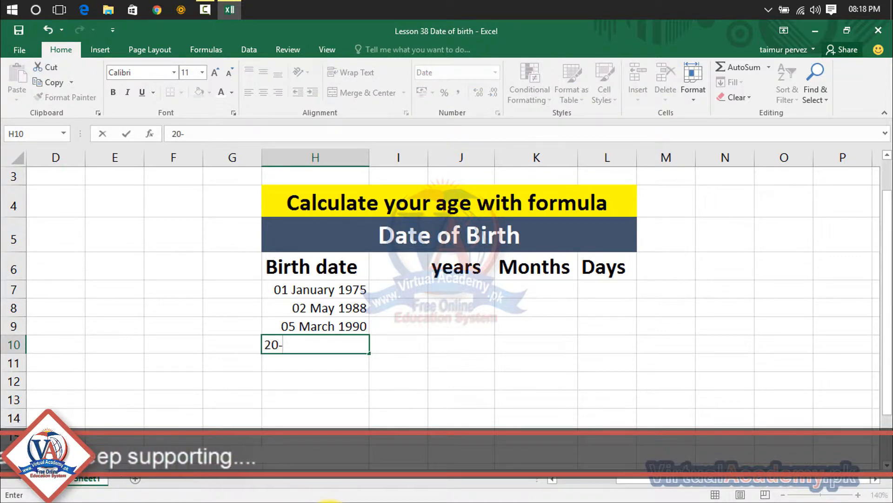
pyautogui.write('04-')
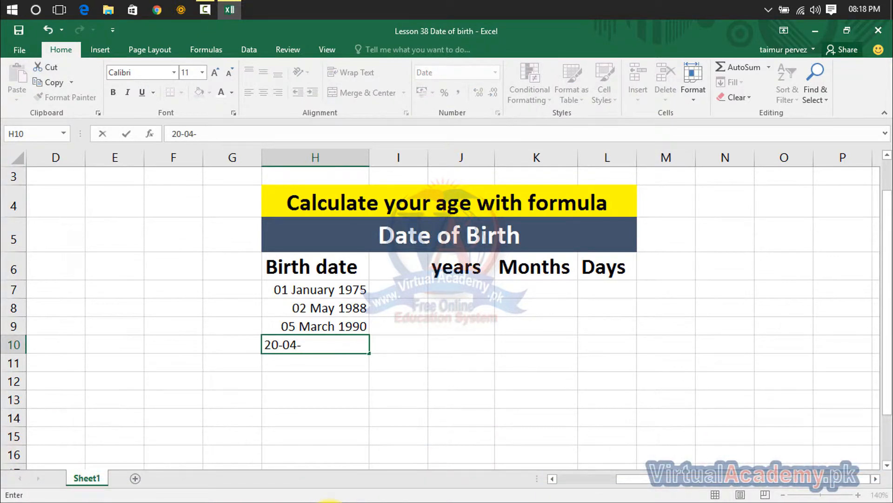
pyautogui.write('190')
pyautogui.press('BackSpace')
pyautogui.write('90')
pyautogui.press('Return')
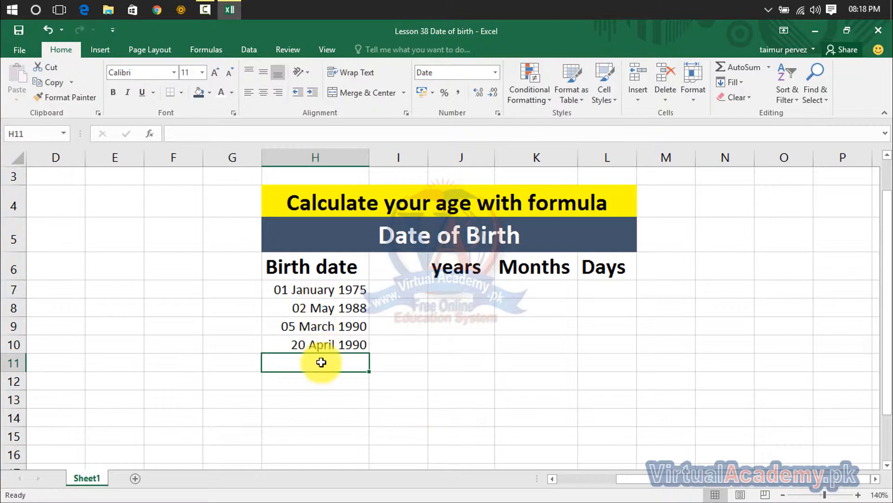
# - Enter the formula =DATEDIF(H7,TODAY(),"y") in cell J7 to calculate the completed years for the first birth date
pyautogui.click(467, 286)
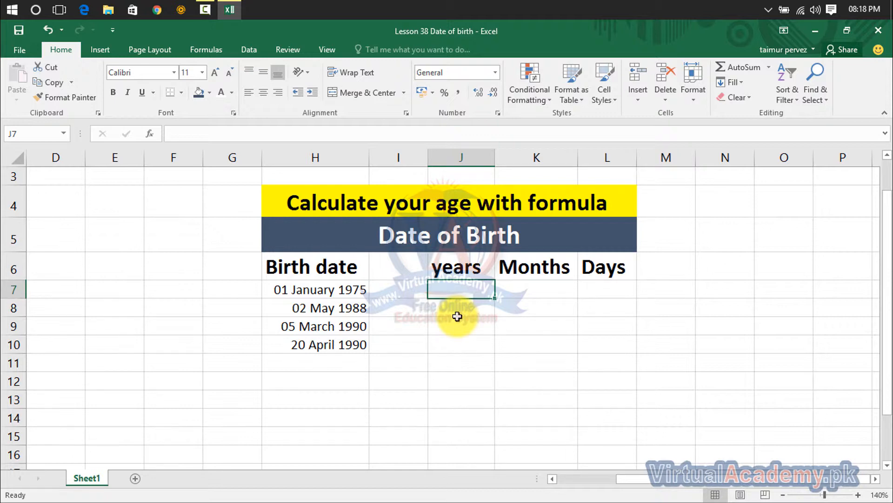
pyautogui.write('=da')
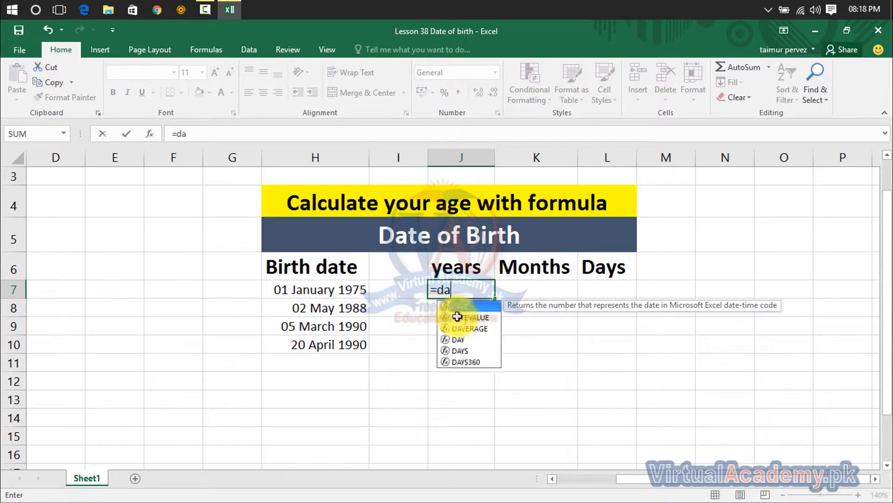
pyautogui.write('tedif')
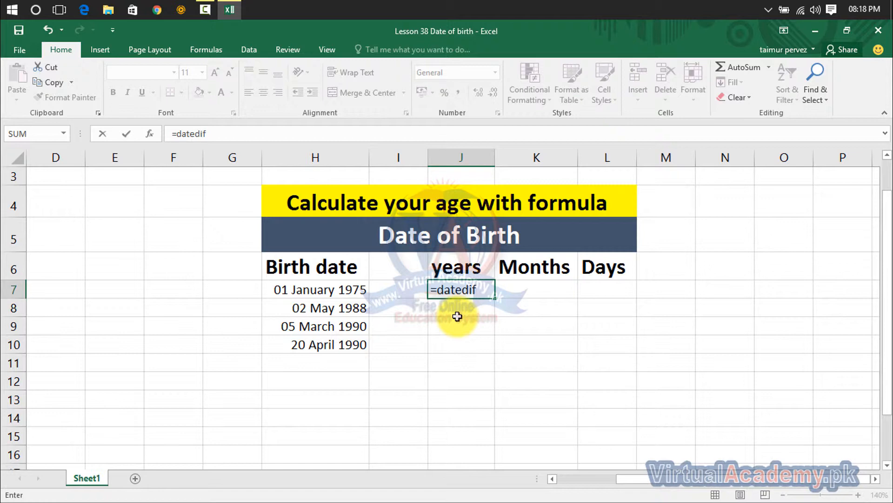
pyautogui.write('(')
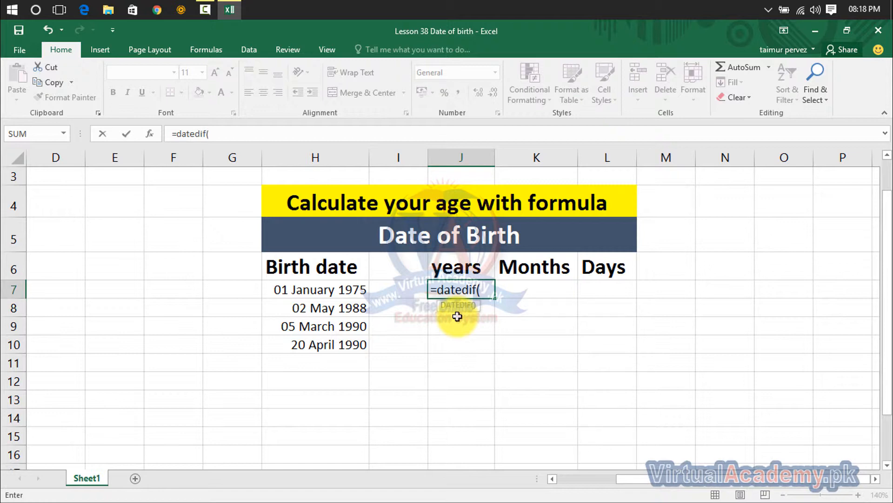
pyautogui.click(327, 292)
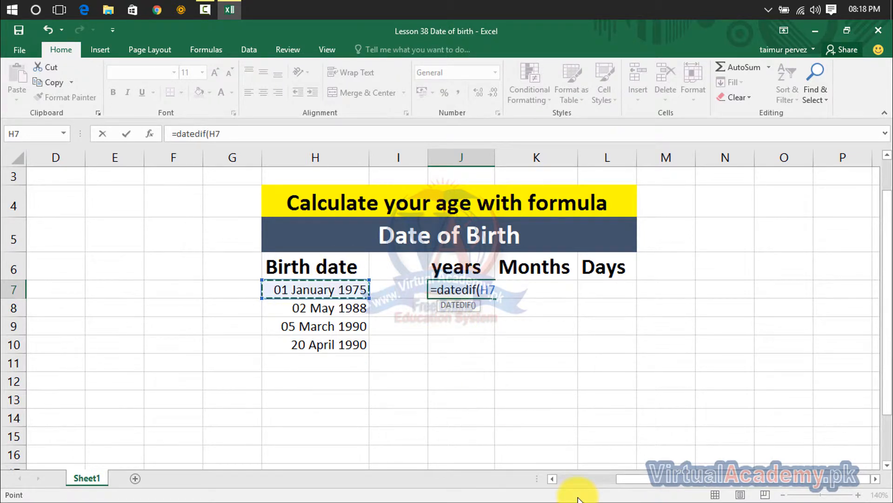
pyautogui.write(',')
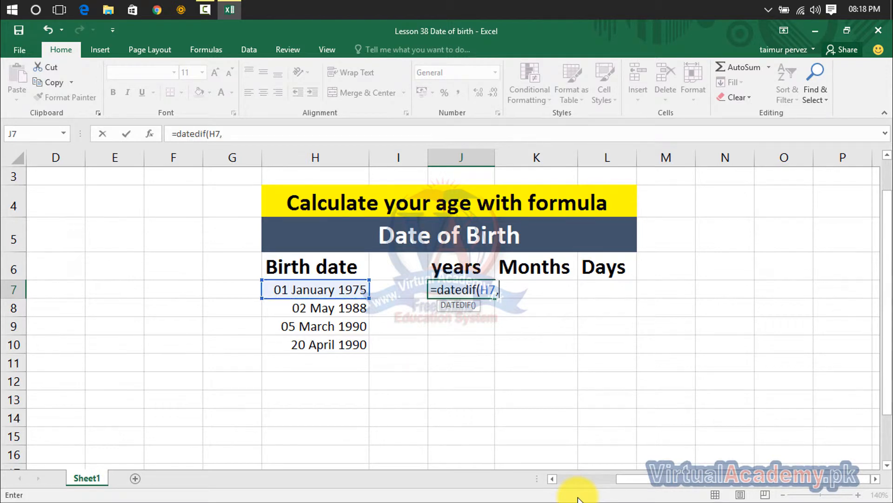
pyautogui.write('today')
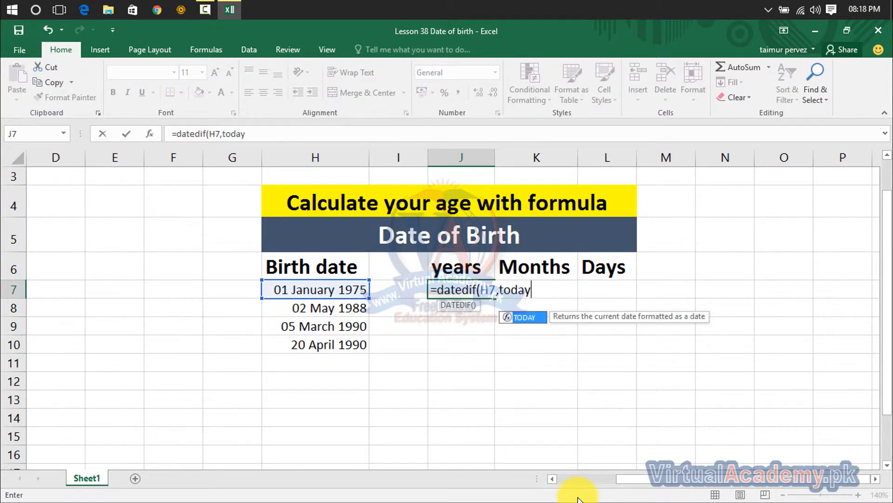
pyautogui.write('()')
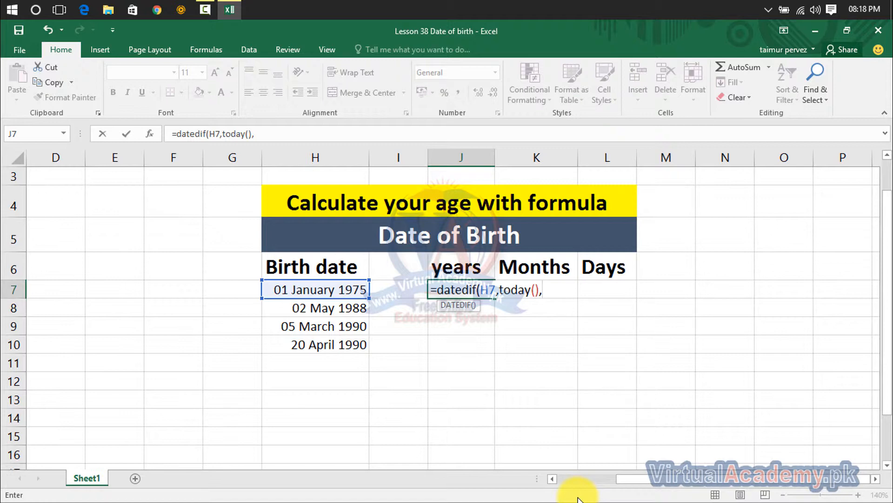
pyautogui.write(',"y")')
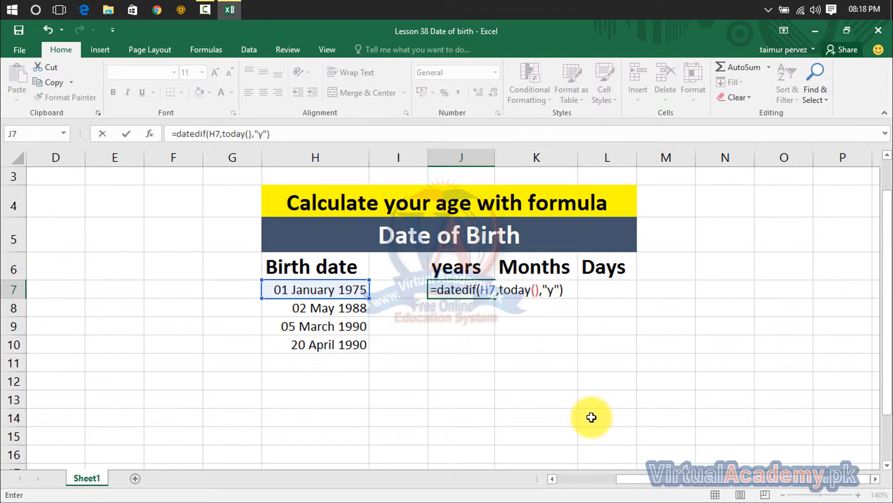
pyautogui.press('Return')
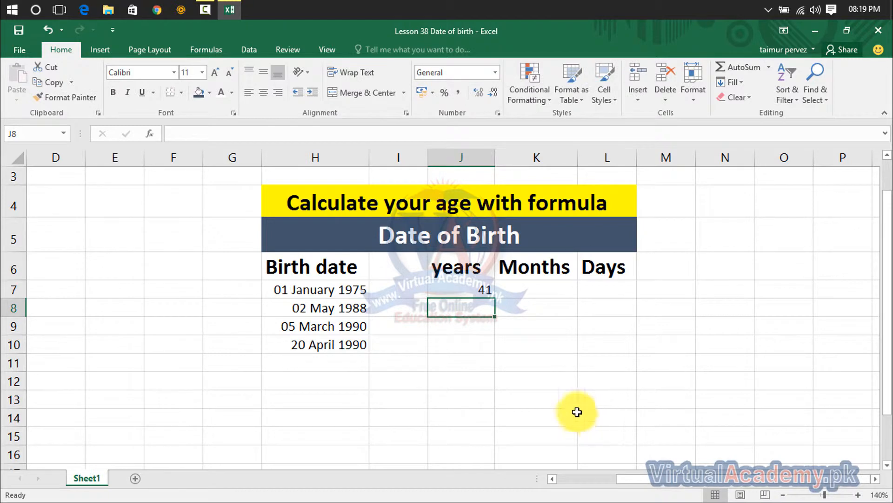
pyautogui.click(459, 290)
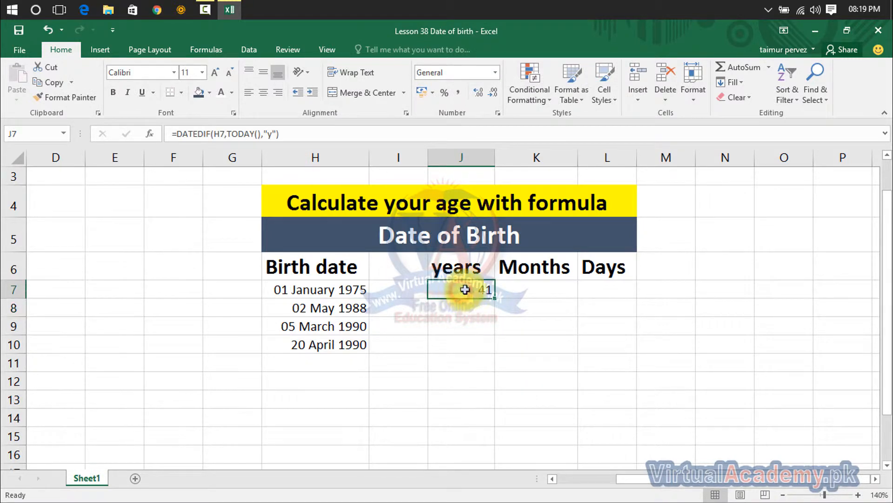
# - Enter the formula =DATEDIF(H7,TODAY(),"ym") in cell K7 to calculate the remaining months for the first birth date
pyautogui.click(509, 286)
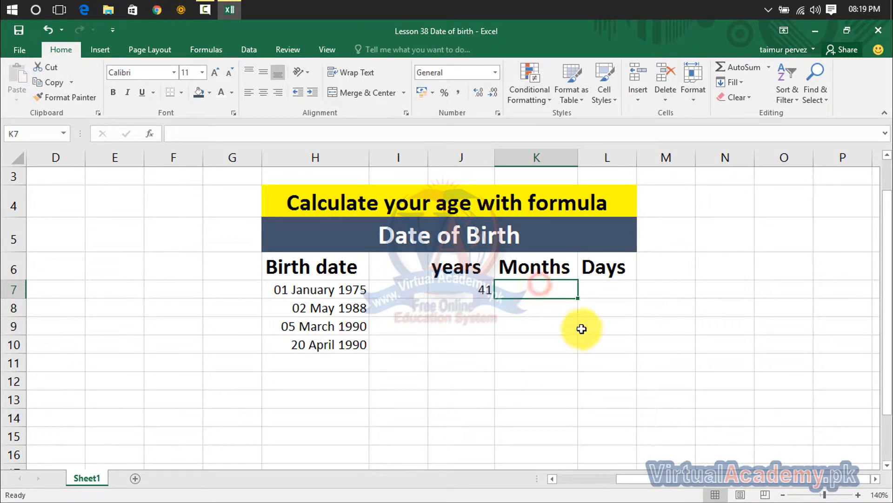
pyautogui.write('=')
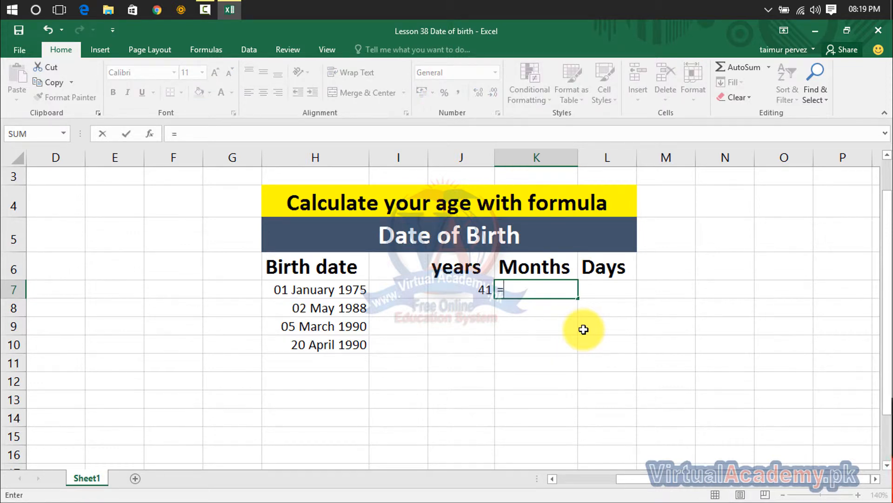
pyautogui.write('dated')
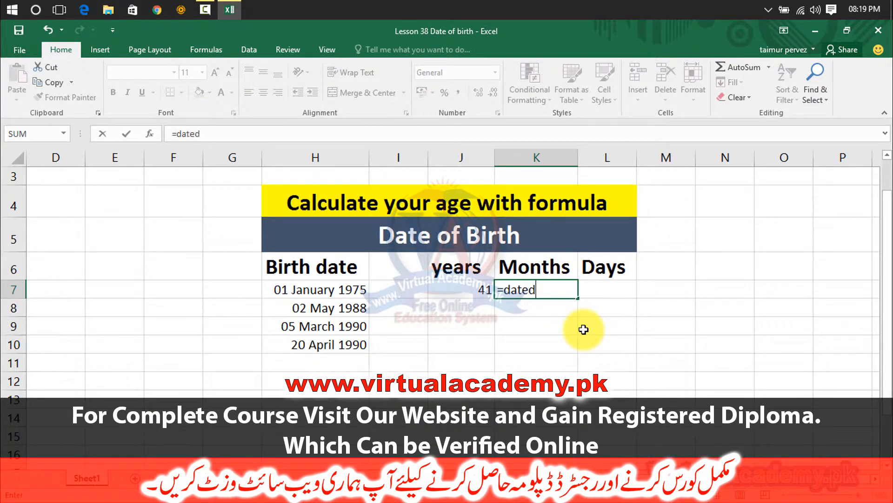
pyautogui.write('if(')
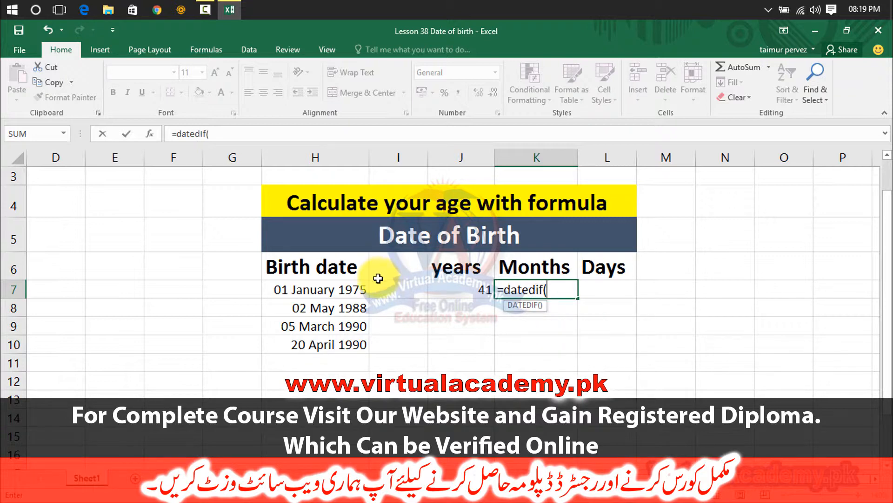
pyautogui.click(358, 290)
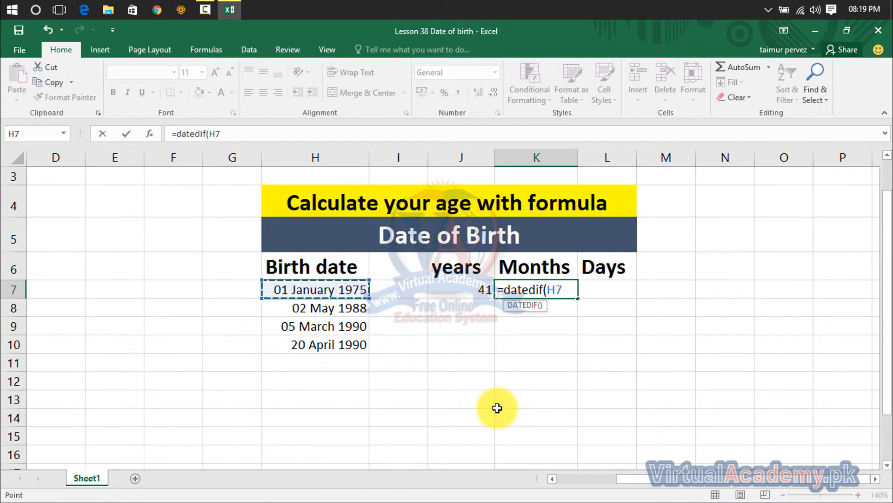
pyautogui.write(',today')
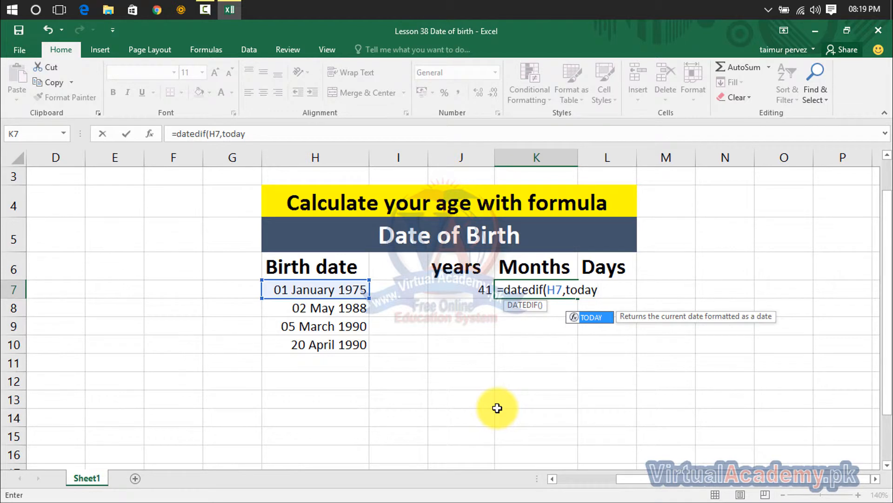
pyautogui.write('(),')
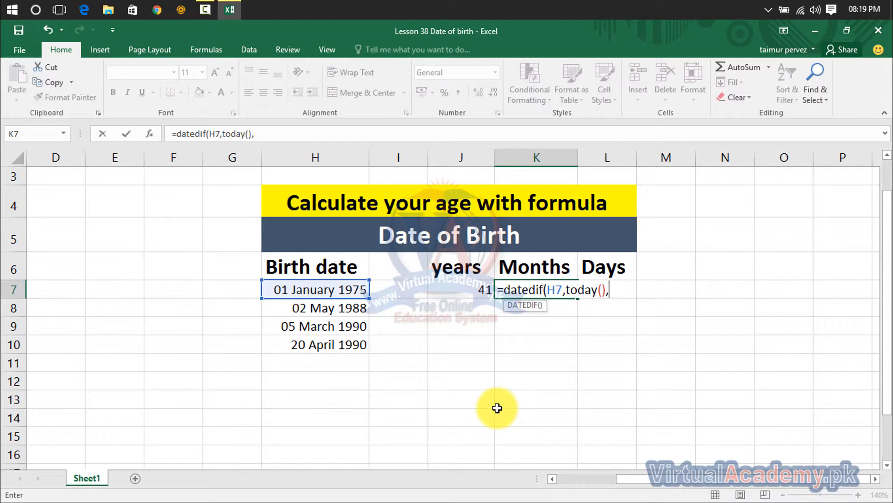
pyautogui.write('"ym')
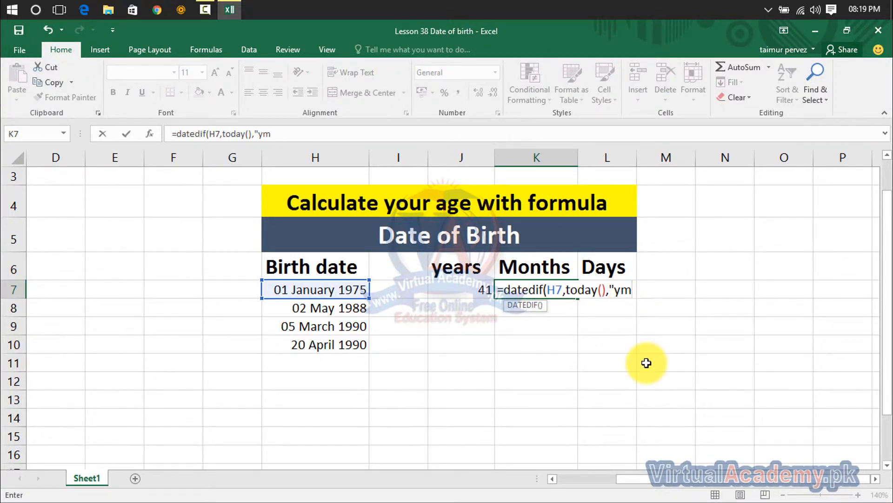
pyautogui.write('")')
pyautogui.press('Return')
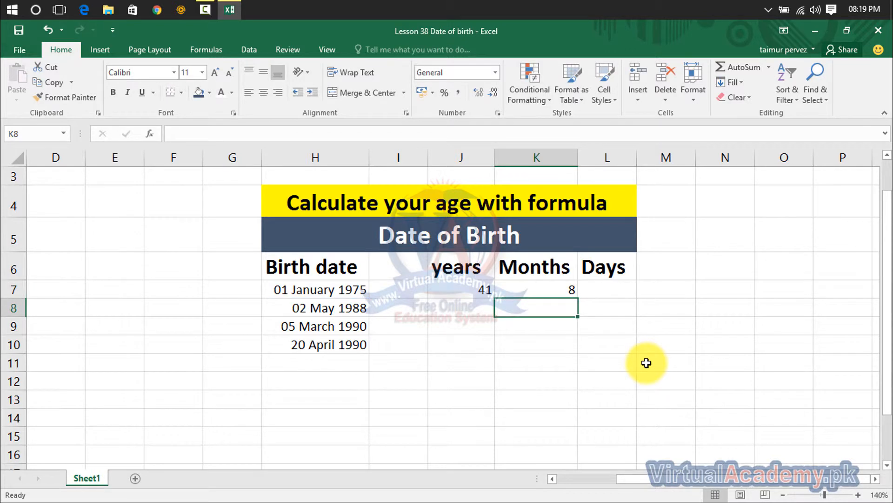
# - Enter the formula =DATEDIF(H7,TODAY(),"md") in cell L7 to calculate the remaining days for the first birth date
pyautogui.click(599, 291)
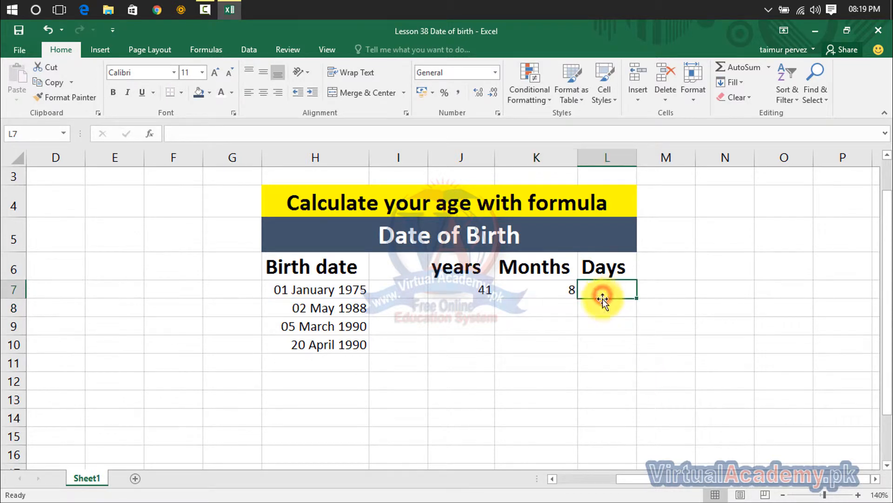
pyautogui.write('=')
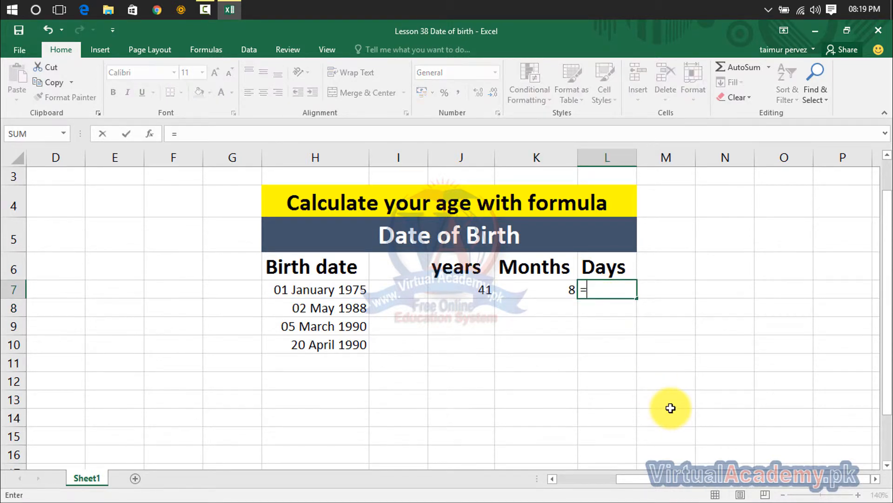
pyautogui.write('datedo')
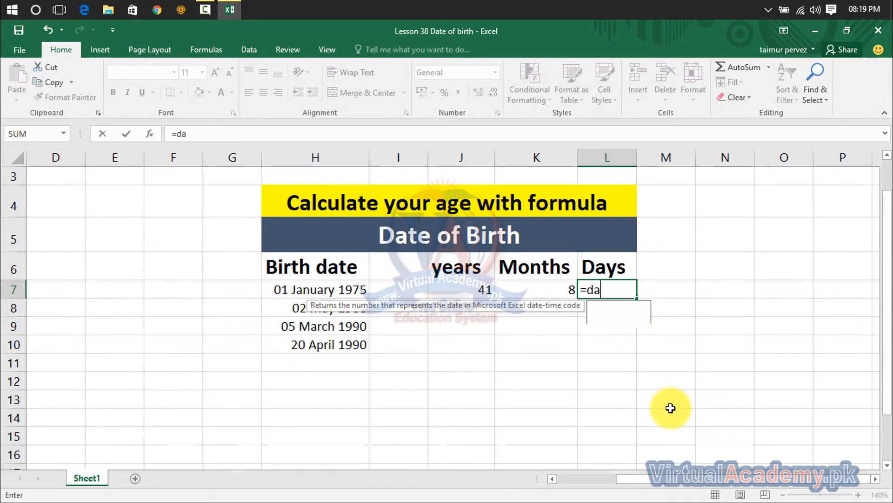
pyautogui.press('BackSpace')
pyautogui.press('BackSpace')
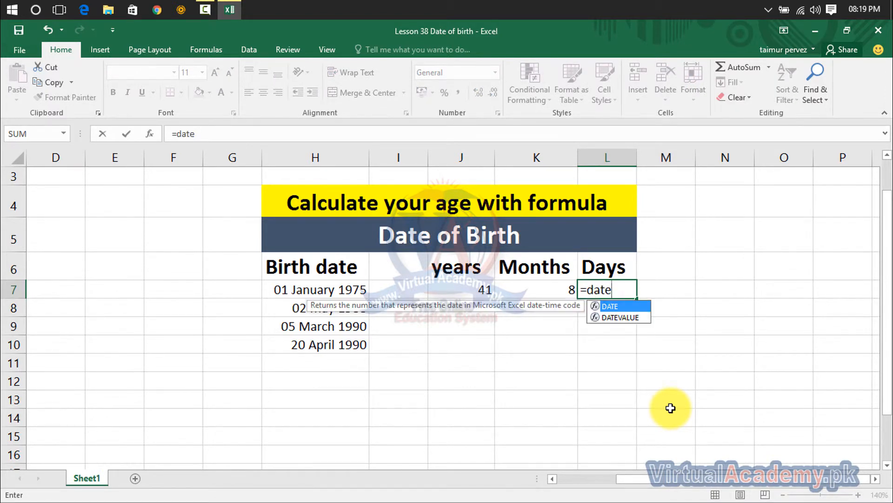
pyautogui.write('dif(')
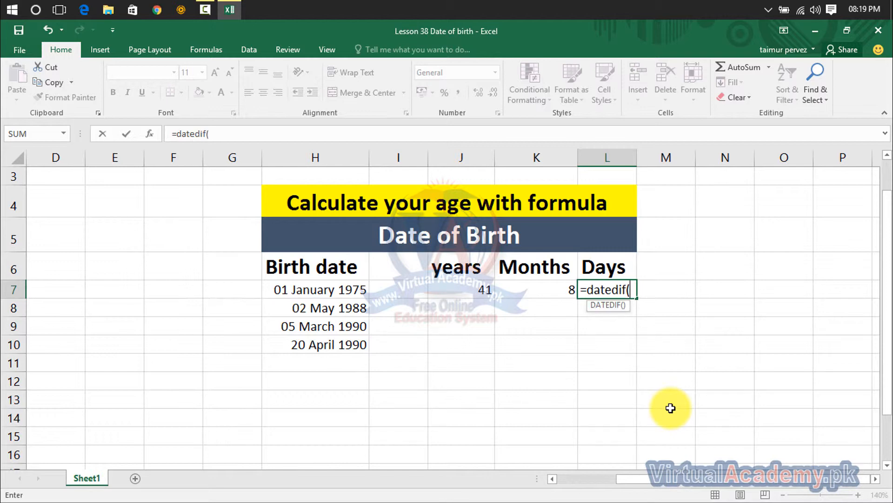
pyautogui.click(339, 291)
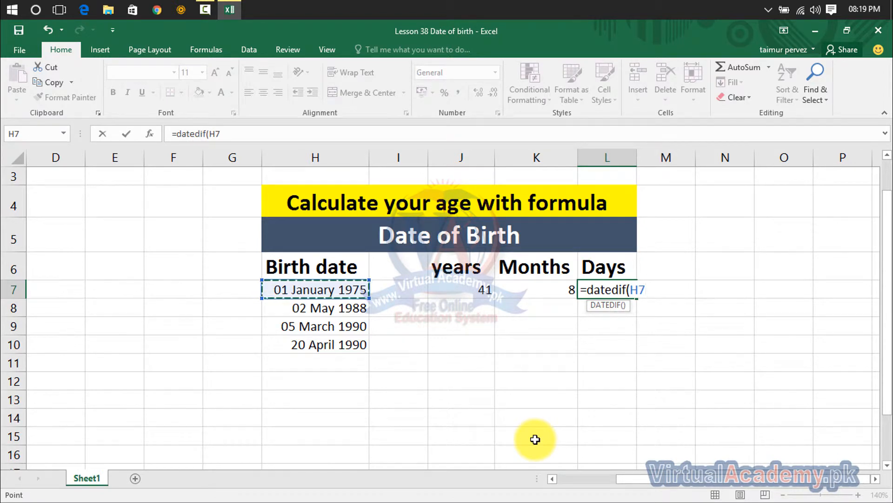
pyautogui.write(',')
pyautogui.write('todsay')
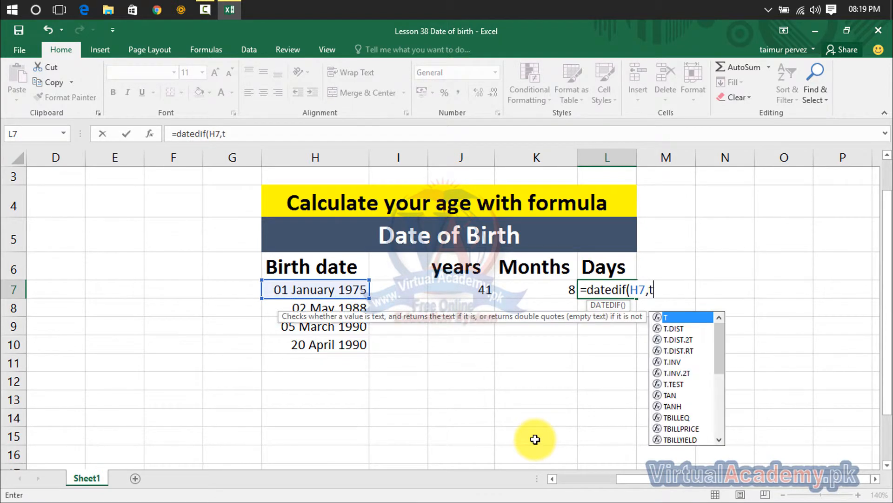
pyautogui.press('BackSpace')
pyautogui.press('BackSpace')
pyautogui.press('BackSpace')
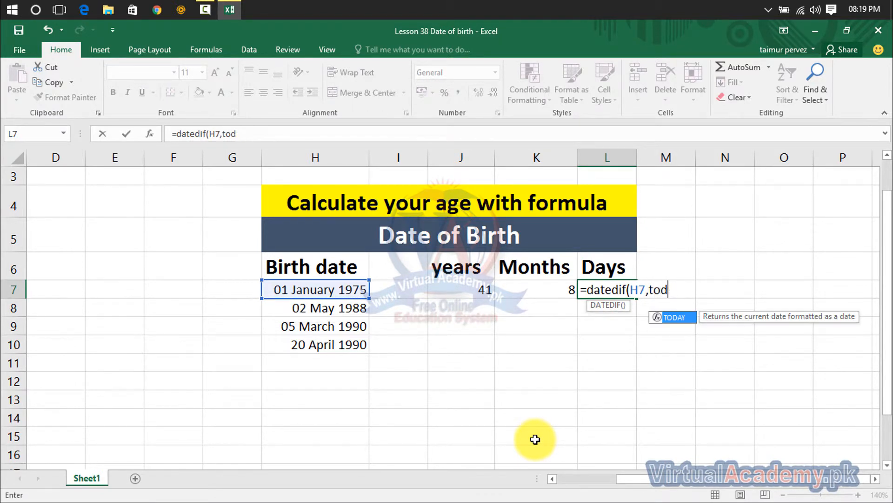
pyautogui.write('ay()')
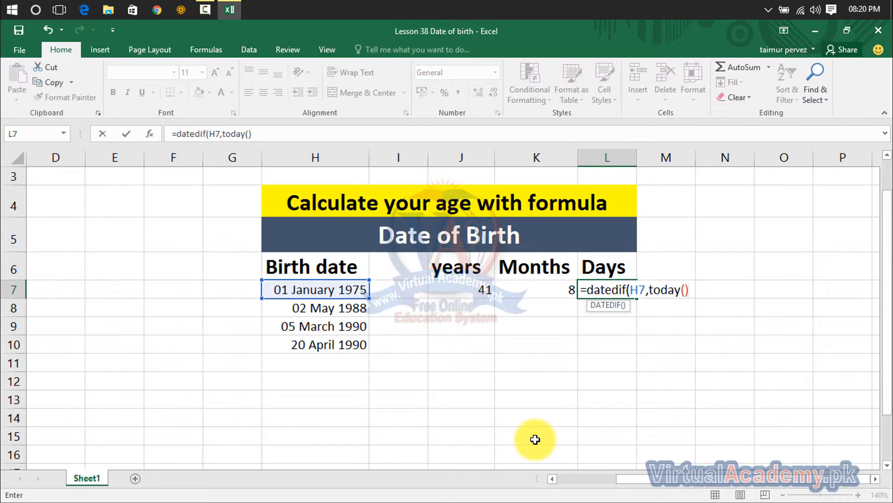
pyautogui.write(',"md:')
pyautogui.press('BackSpace')
pyautogui.write('")')
pyautogui.press('Return')
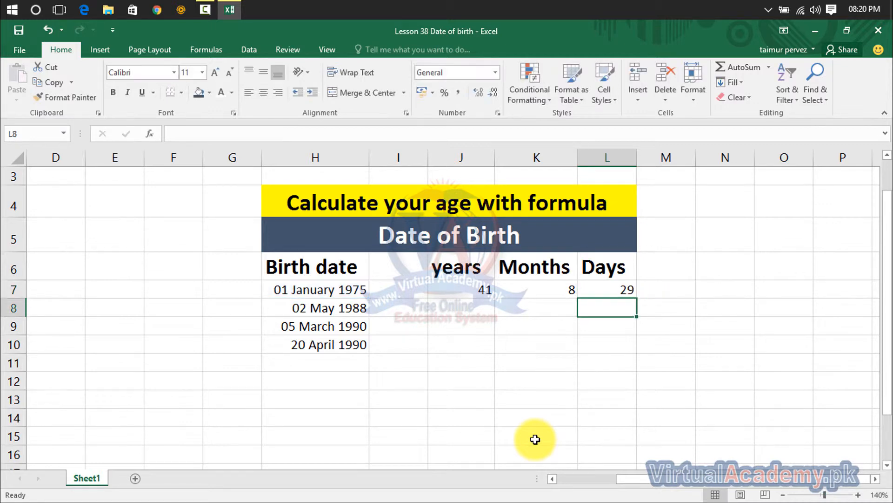
# - Review the DATEDIF formulas in the years, Months and Days cells of row 7
pyautogui.click(604, 289)
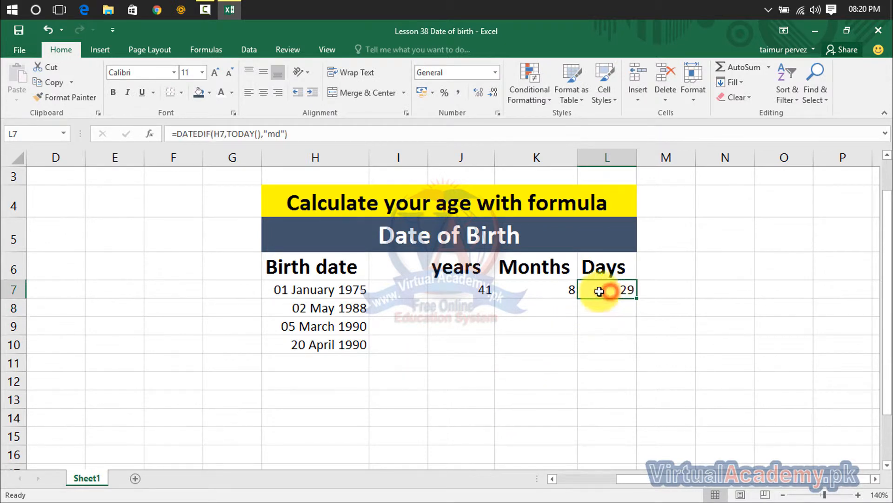
pyautogui.click(468, 290)
pyautogui.click(528, 291)
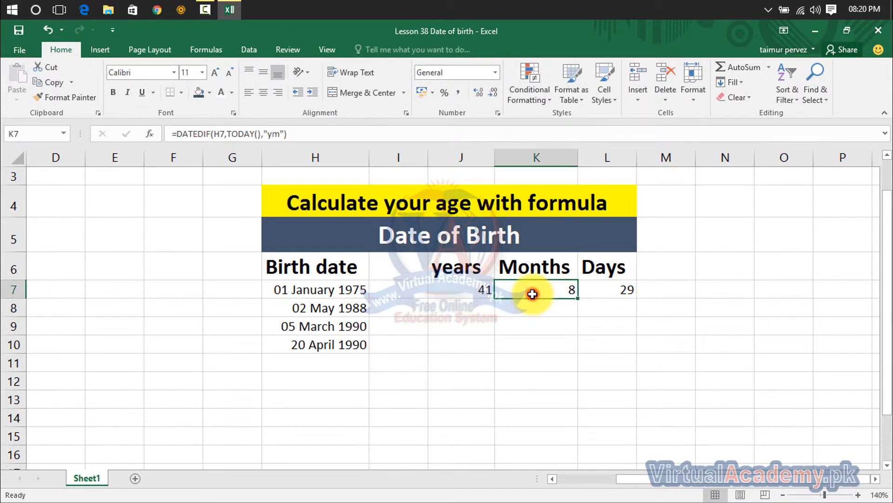
pyautogui.click(601, 296)
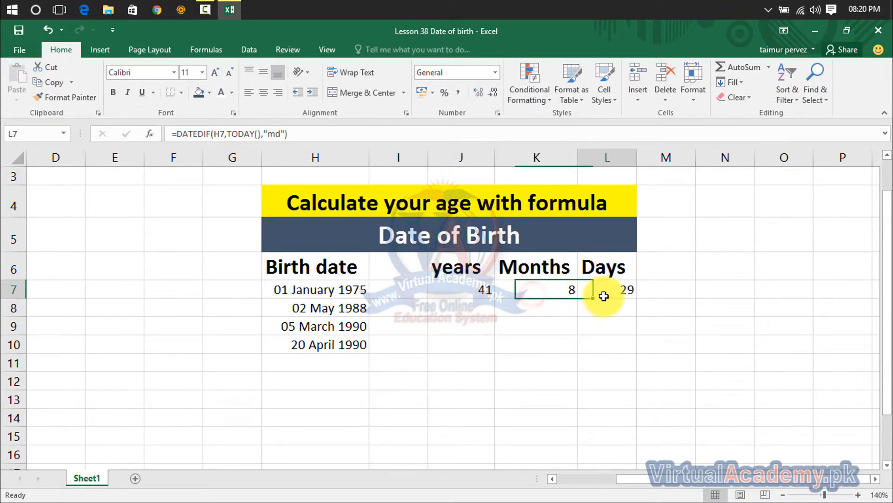
pyautogui.click(470, 291)
pyautogui.moveTo(287, 135); pyautogui.dragTo(172, 137)
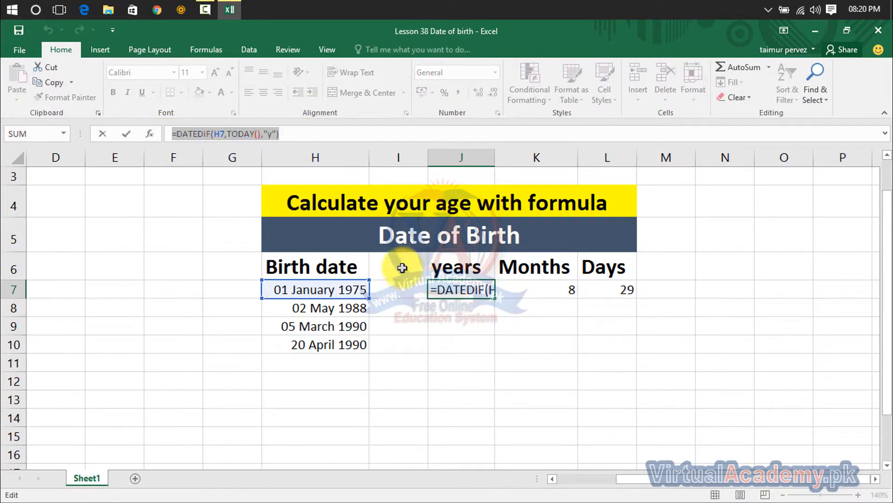
pyautogui.write('=')
pyautogui.click(543, 289)
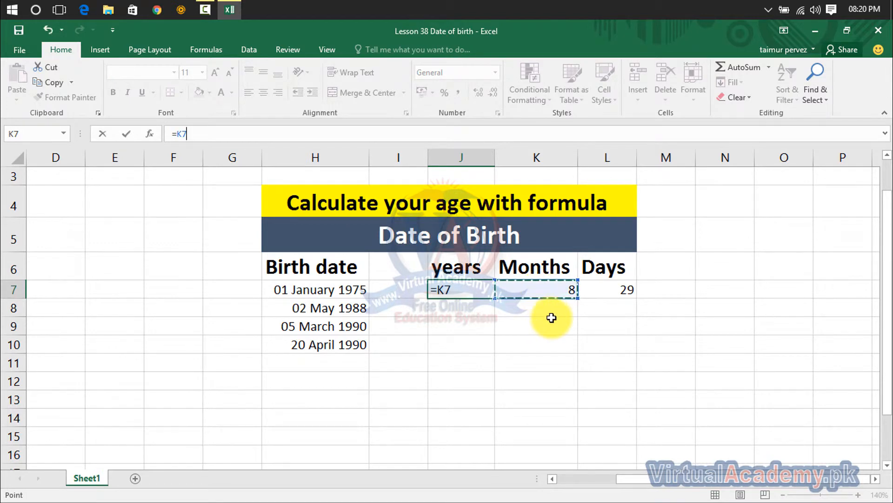
pyautogui.press('Escape')
pyautogui.click(543, 285)
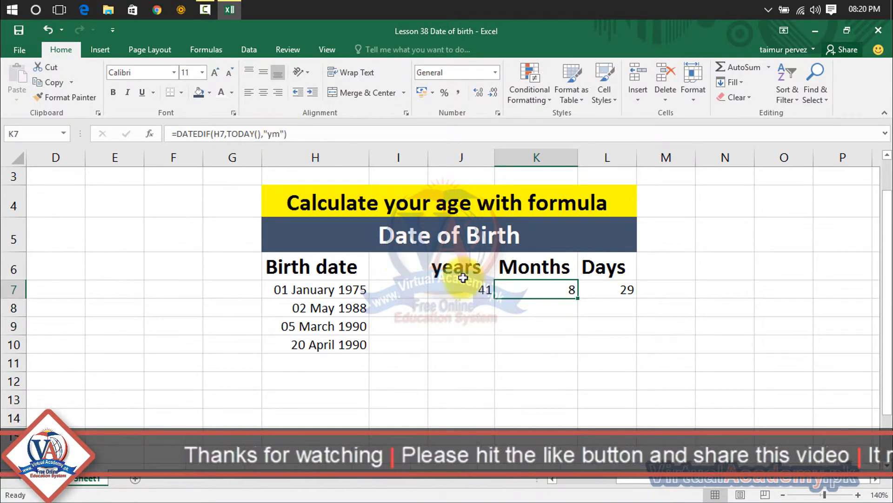
pyautogui.click(602, 294)
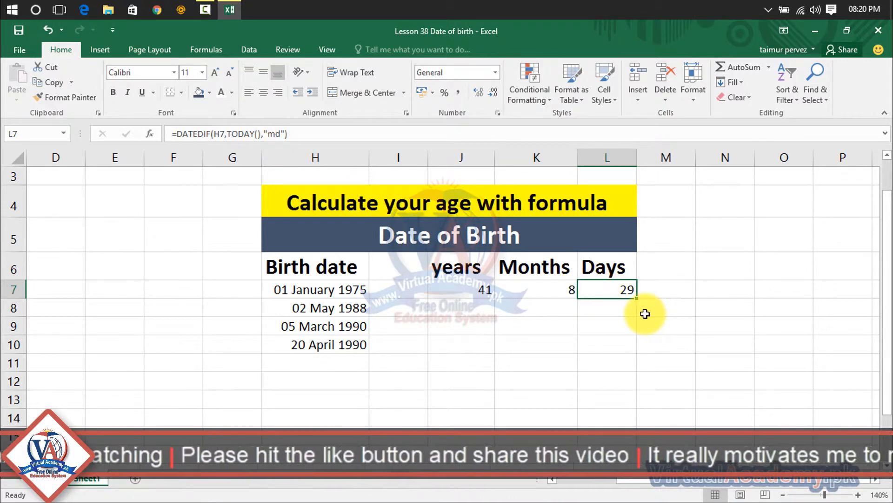
# - Fill the DATEDIF formulas in J7, K7 and L7 down to row 10 for the remaining birth dates
pyautogui.click(473, 289)
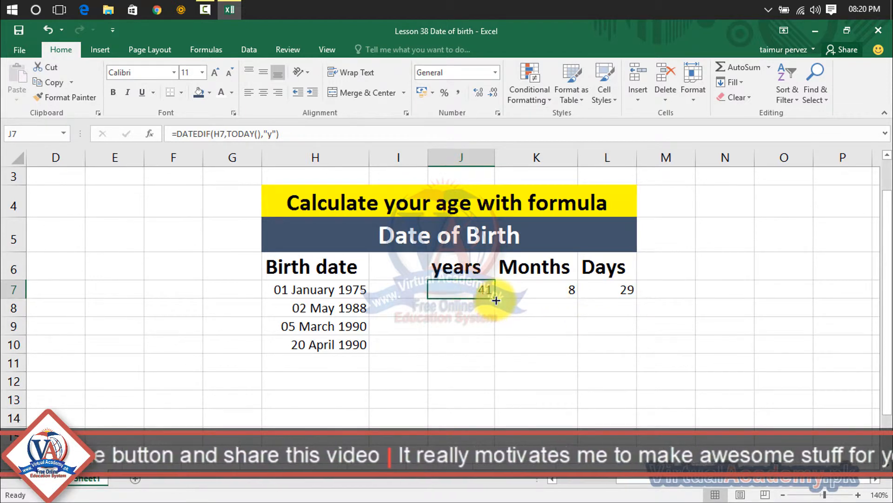
pyautogui.moveTo(494, 298); pyautogui.dragTo(488, 351)
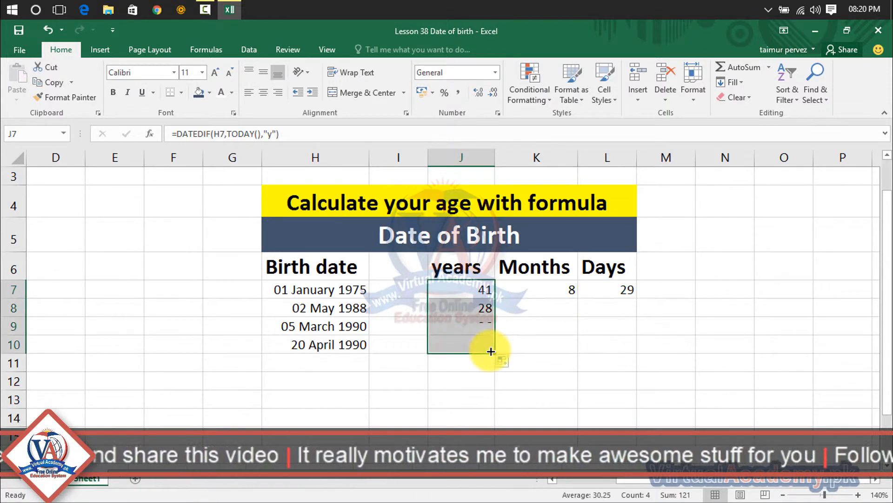
pyautogui.click(531, 291)
pyautogui.moveTo(579, 299); pyautogui.dragTo(580, 348)
pyautogui.click(623, 294)
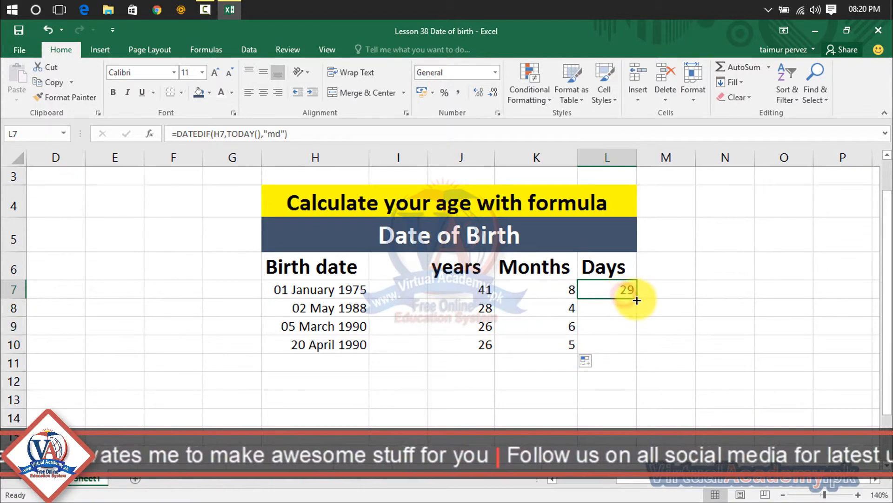
pyautogui.moveTo(635, 298); pyautogui.dragTo(631, 352)
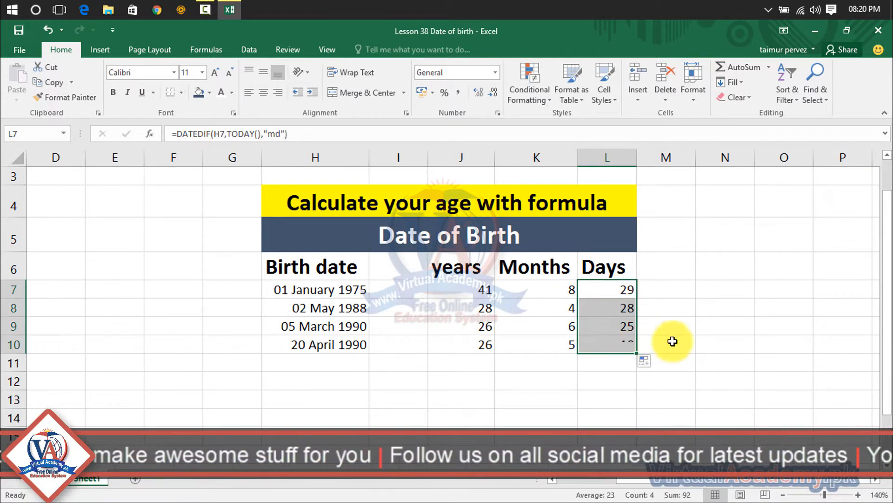
pyautogui.click(699, 346)
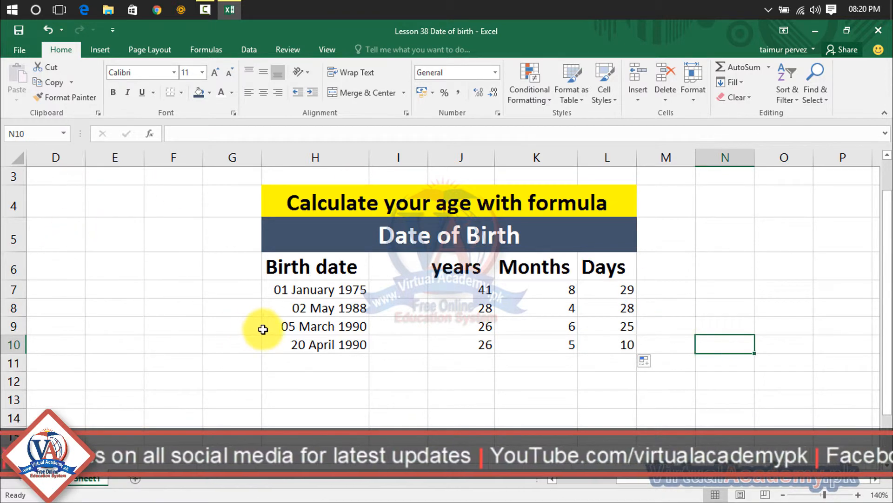
# - Review the last birth date's age result and the years, Months and Days headings of the completed table
pyautogui.click(343, 344)
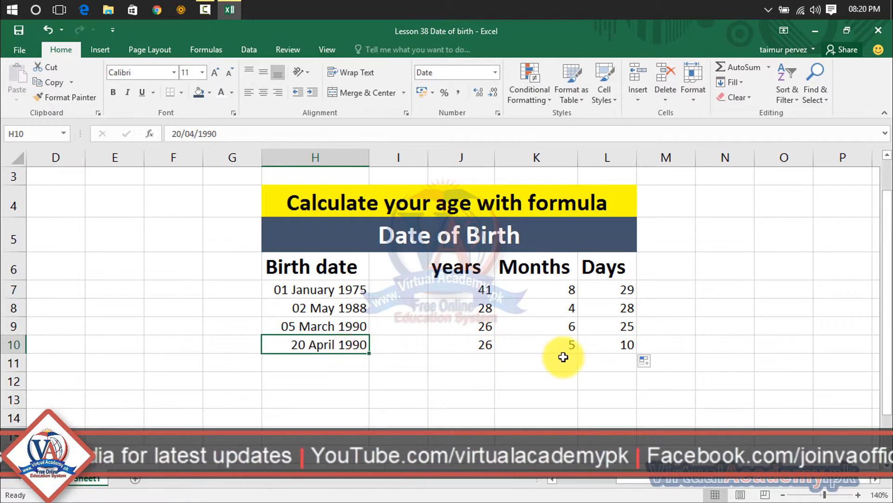
pyautogui.click(684, 344)
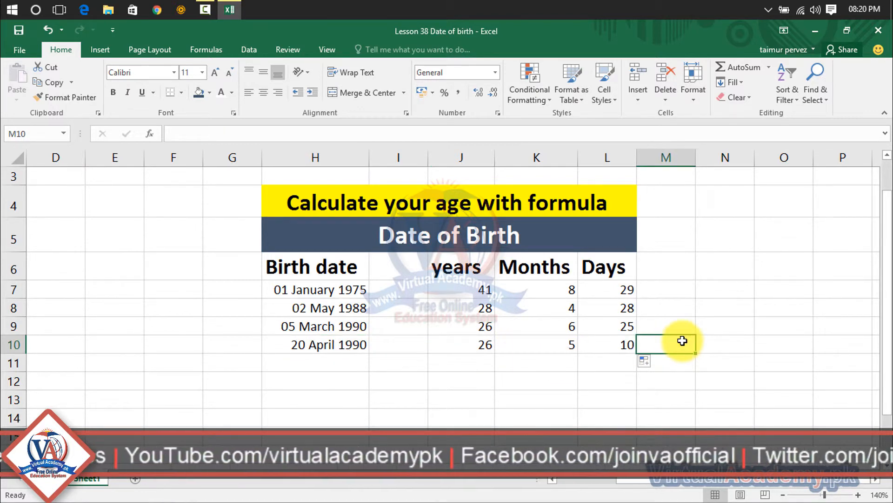
pyautogui.click(464, 268)
pyautogui.click(540, 268)
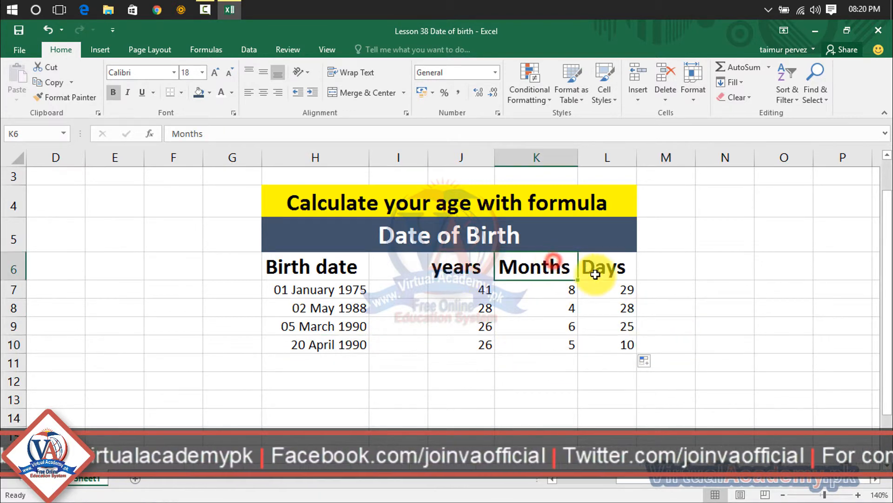
pyautogui.click(593, 272)
pyautogui.click(485, 272)
pyautogui.click(523, 273)
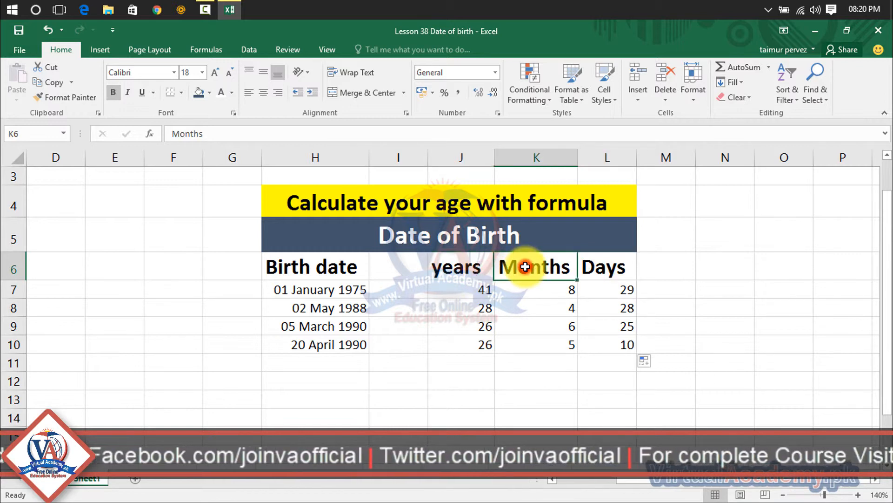
pyautogui.click(593, 279)
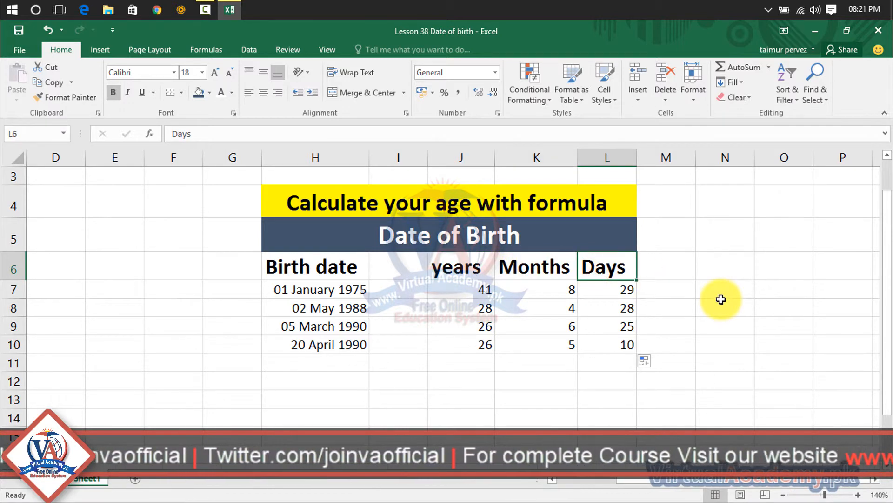